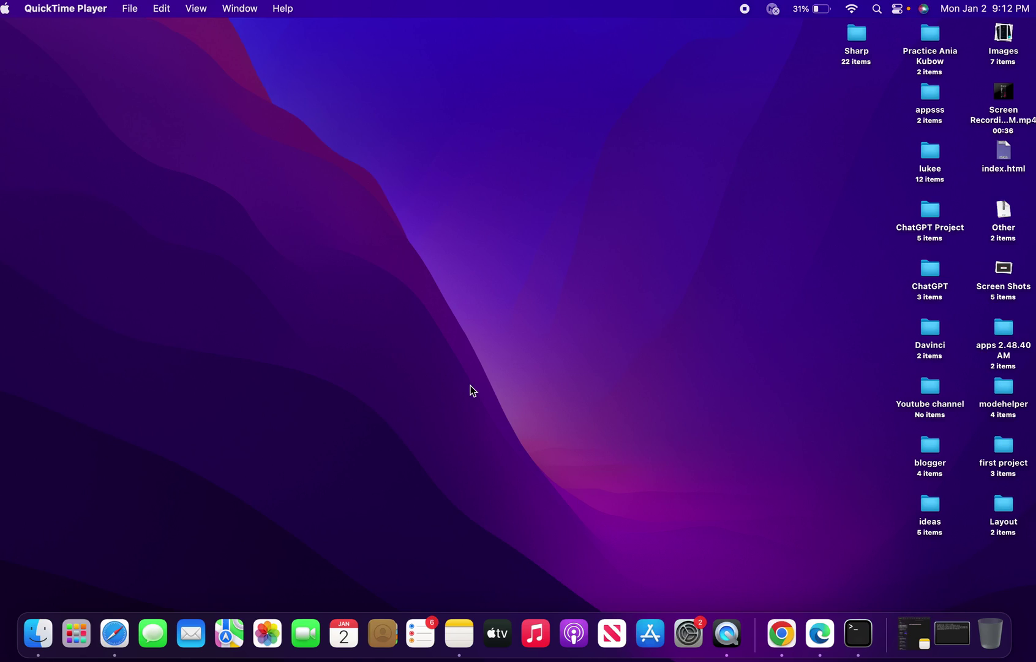
Launch NoxAppPlayer from the installed apps to check its home screen, and quit it
left_click(80, 642)
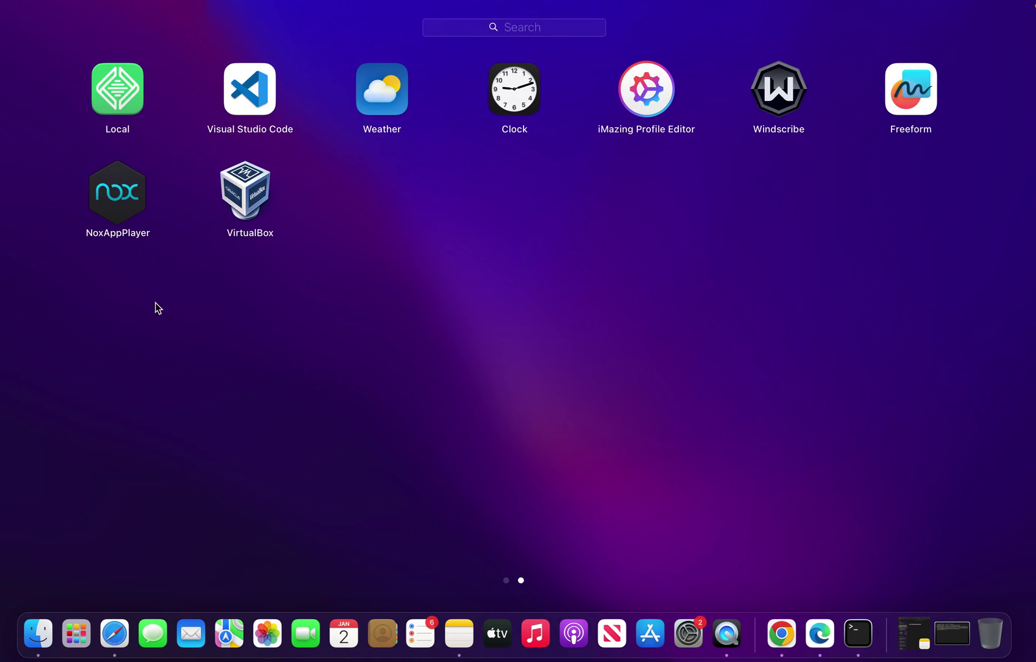
left_click(120, 213)
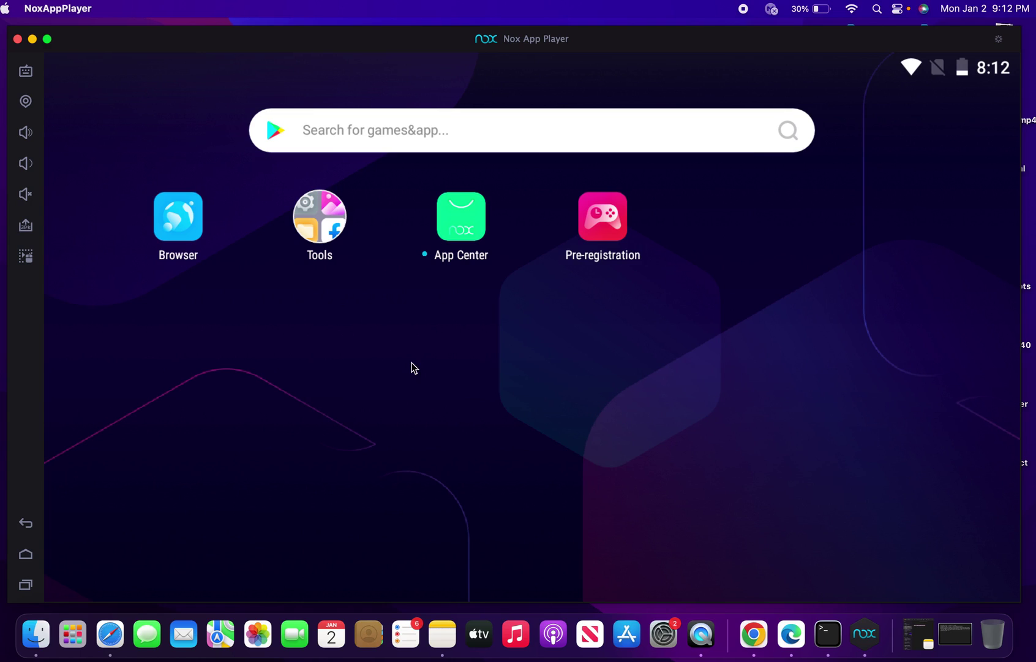
left_click(18, 39)
left_click(456, 338)
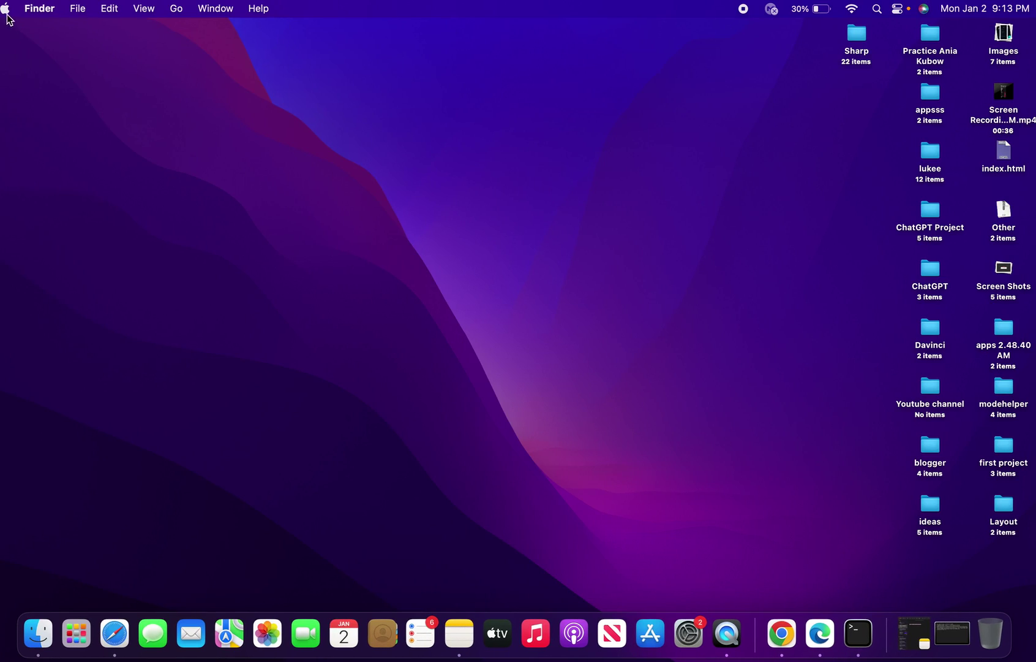
Check the installed macOS version in About This Mac and close the information window
left_click(7, 13)
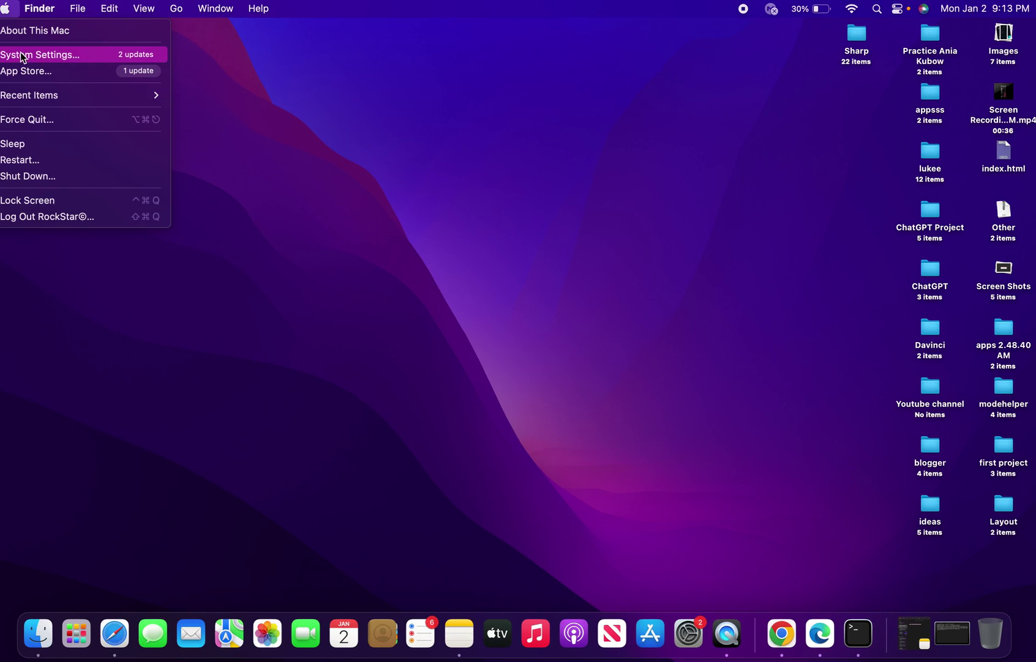
left_click(28, 32)
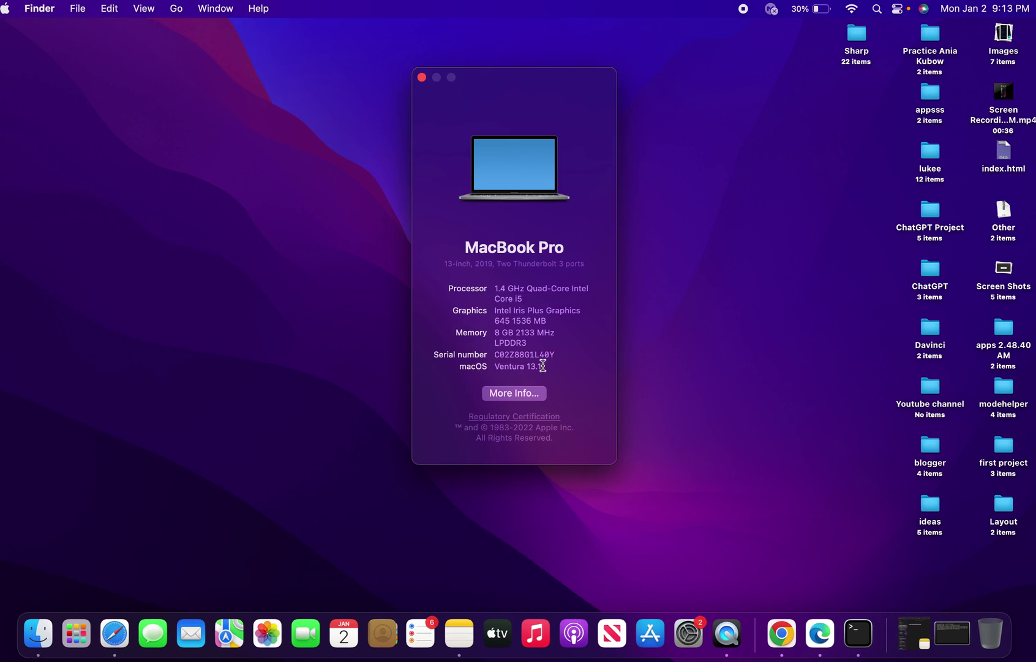
double_click(543, 366)
left_click(422, 78)
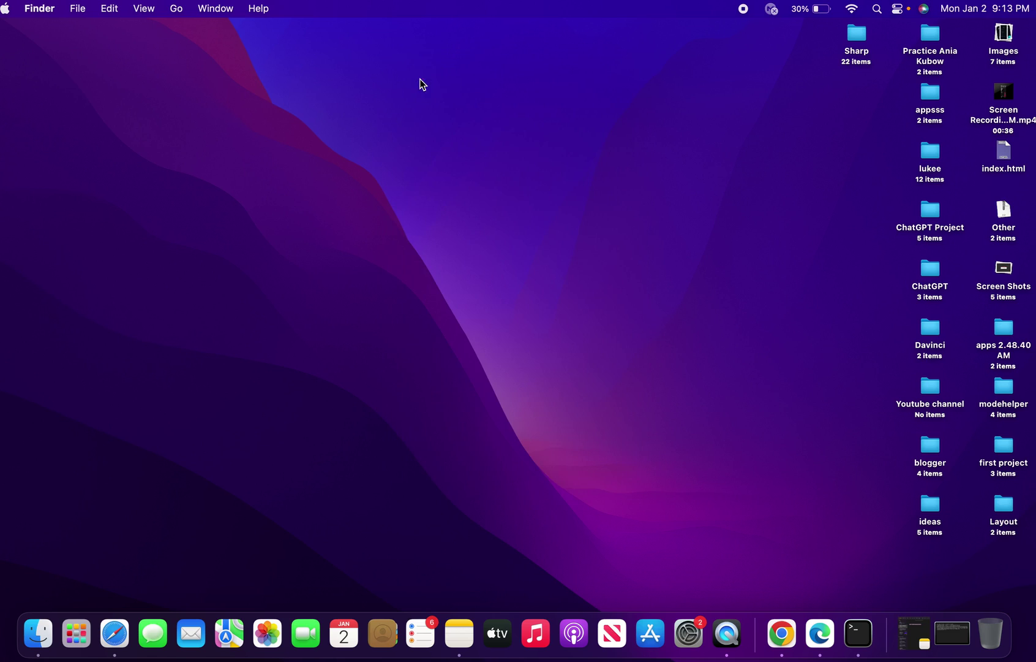
left_click(78, 635)
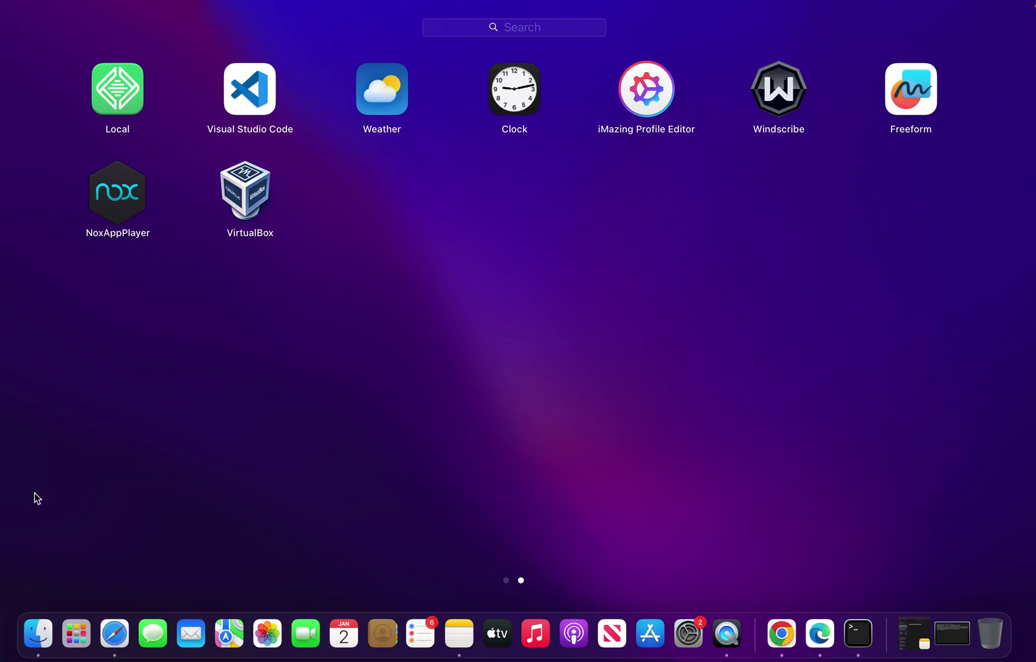
left_click(38, 637)
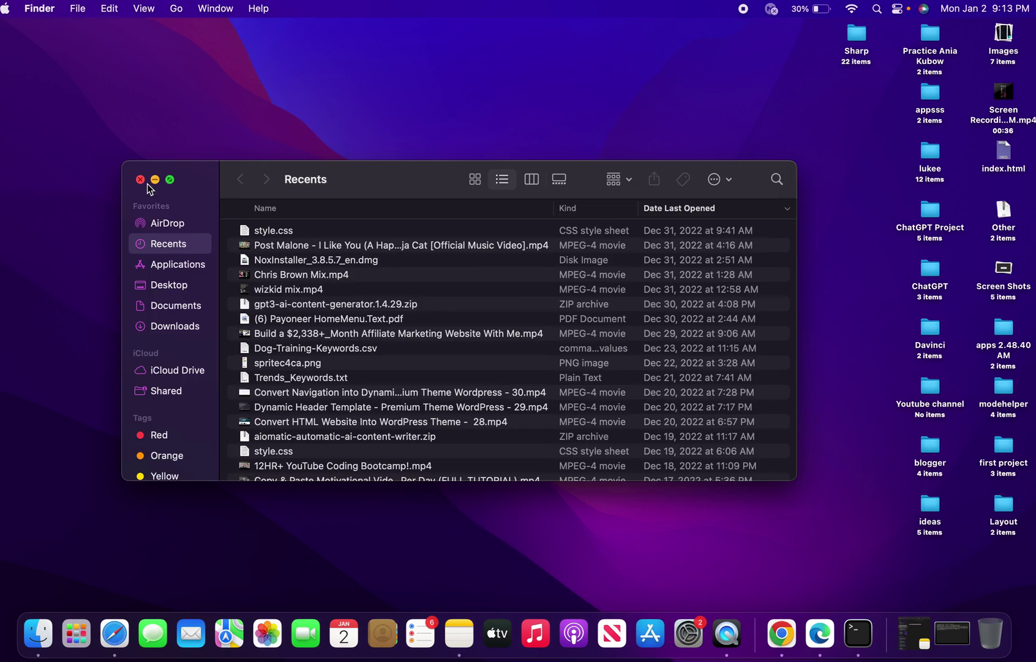
left_click(139, 180)
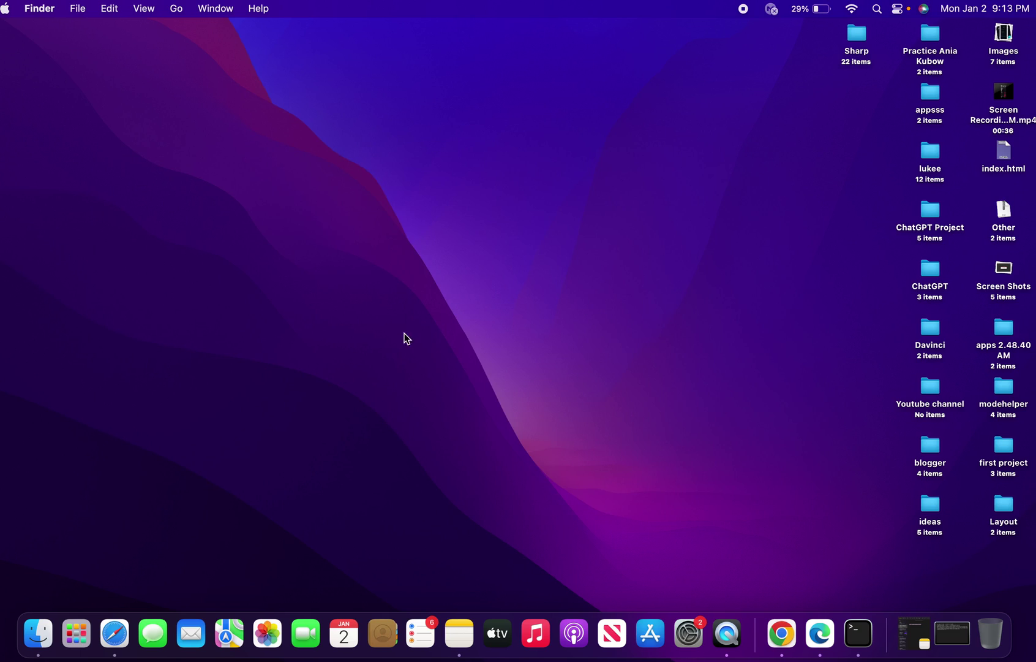
left_click(76, 633)
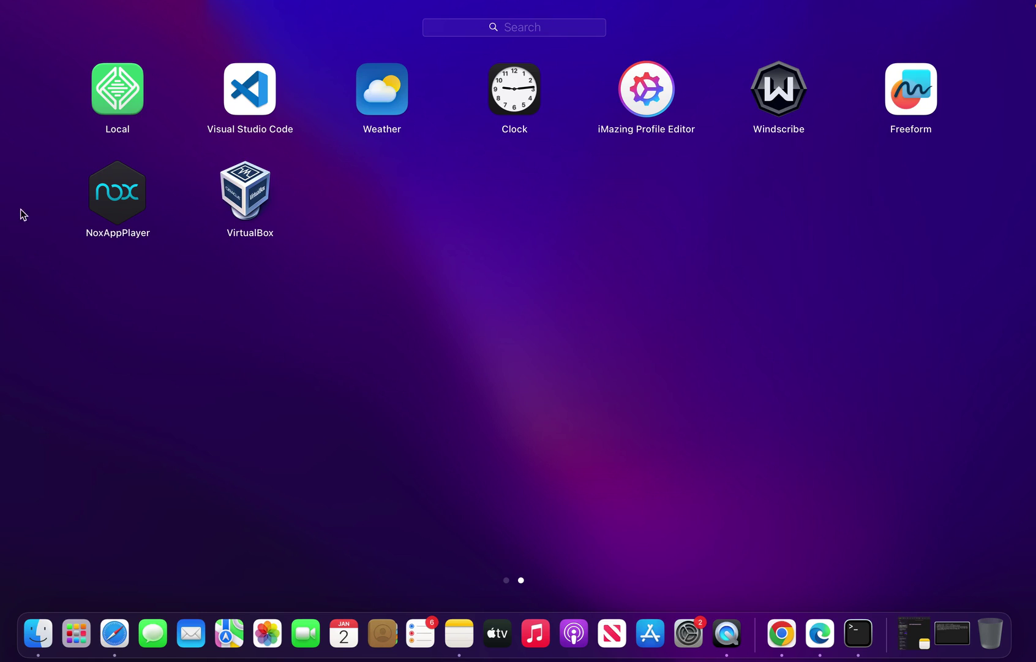
mouse_move(19, 156)
left_mouse_down()
mouse_move(51, 157)
mouse_move(35, 160)
left_mouse_up()
left_click(42, 636)
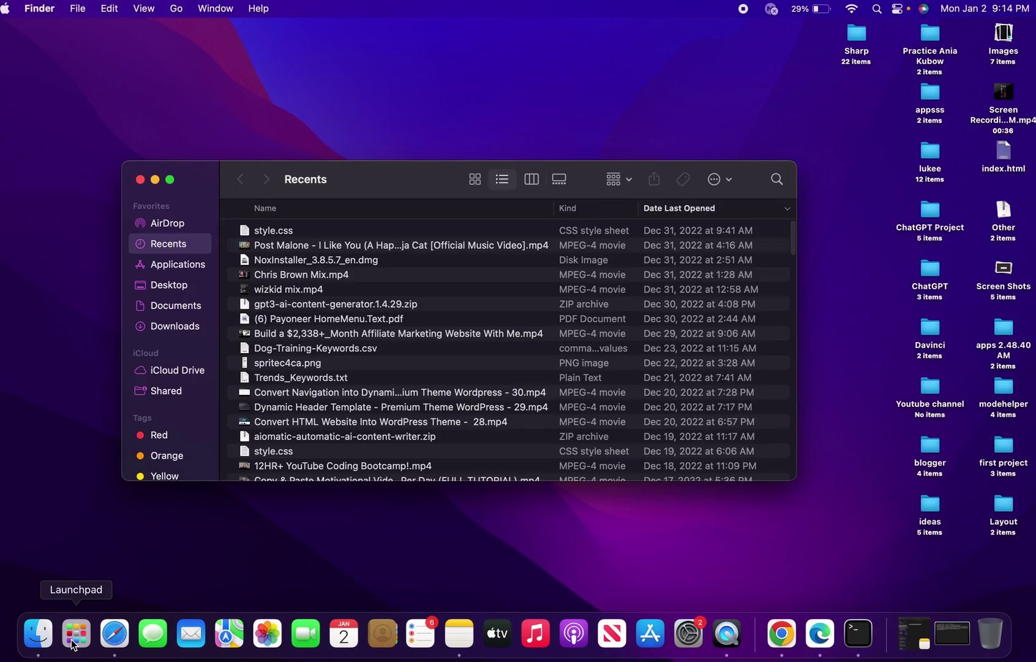
left_click(75, 633)
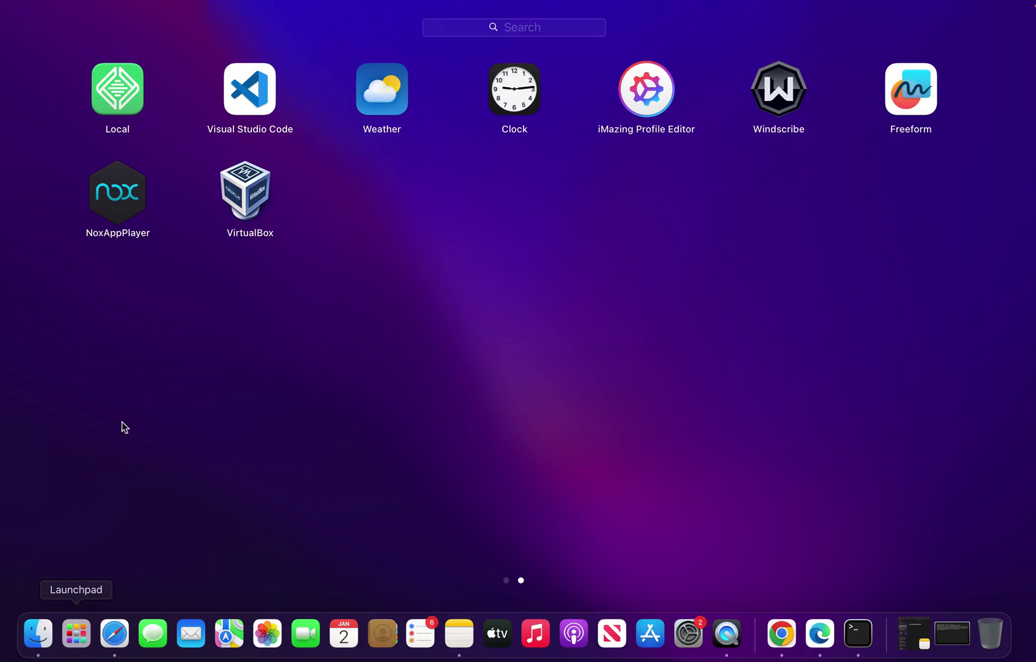
Locate VirtualBox in the Applications folder, view the actions available for it without choosing any, and close the Finder window
left_click(36, 638)
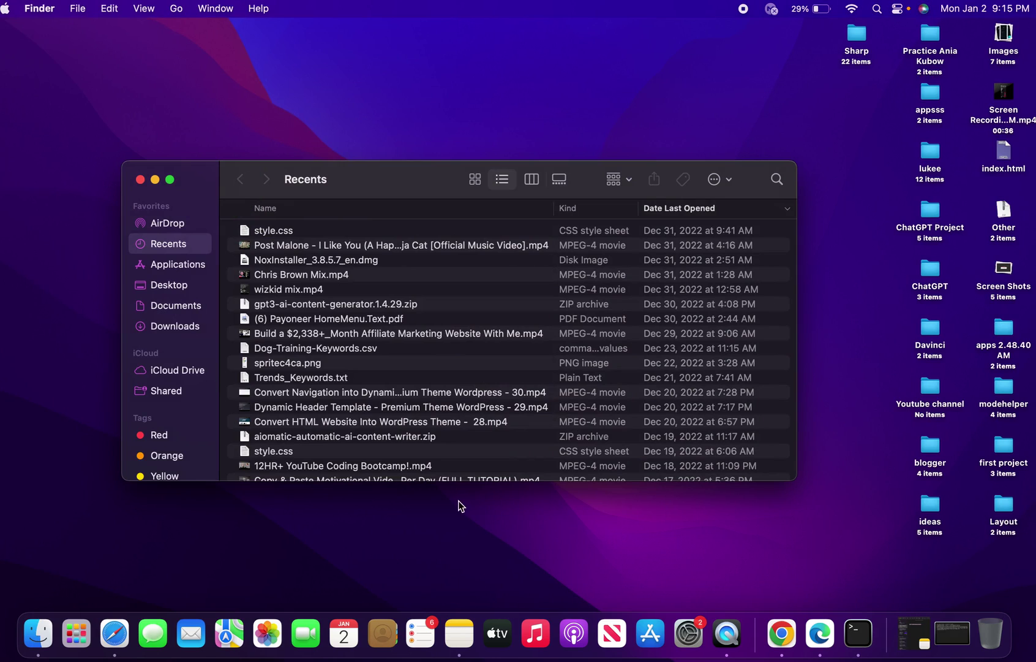
left_click(171, 265)
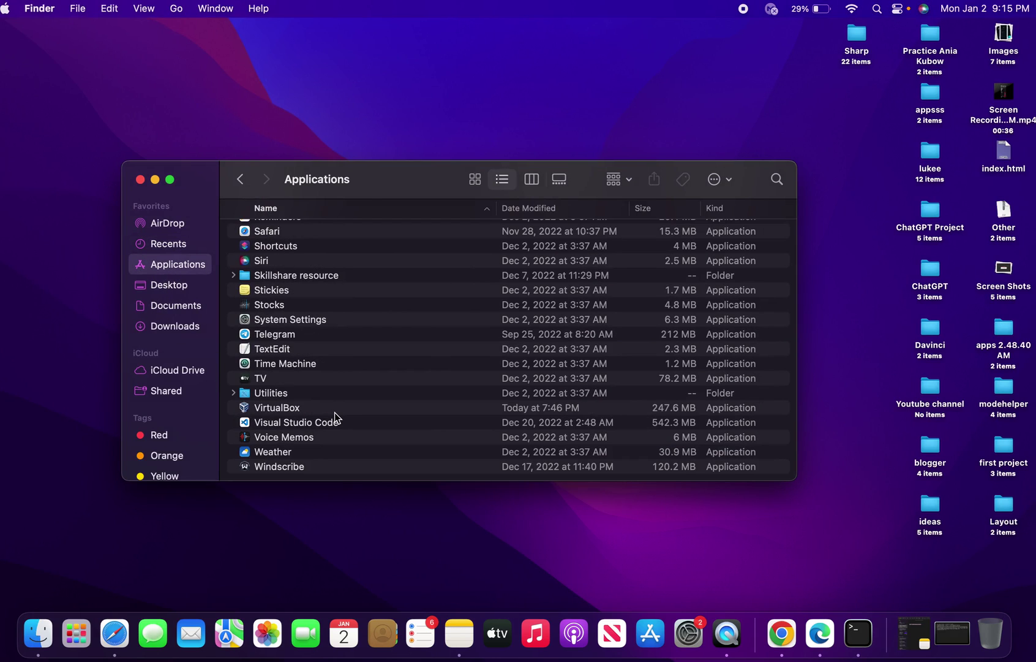
left_click(274, 408)
right_click(291, 408)
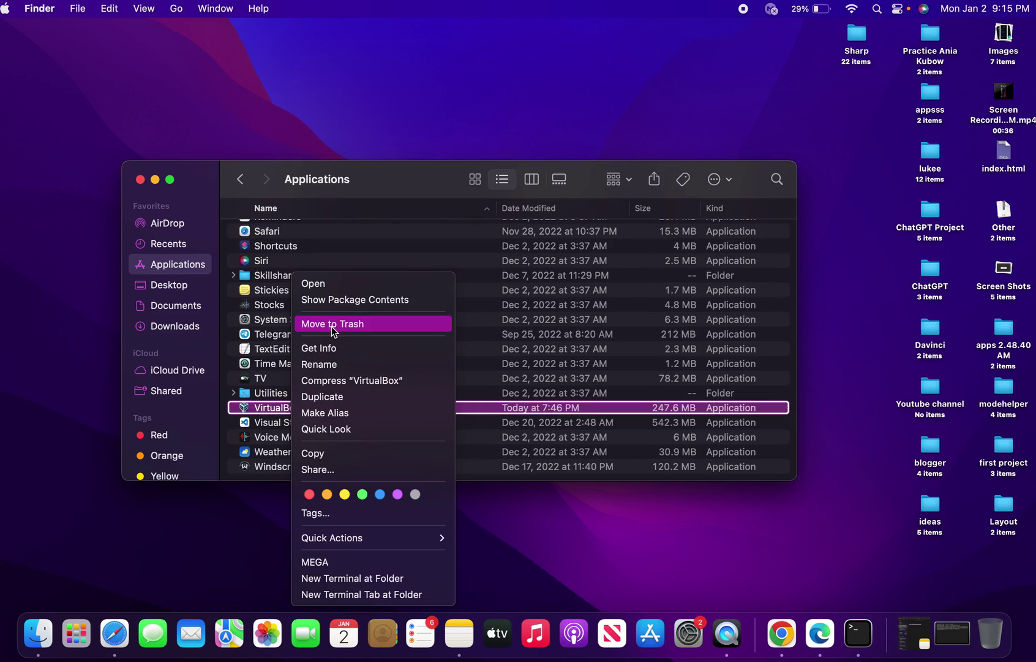
left_click(80, 189)
left_click(139, 179)
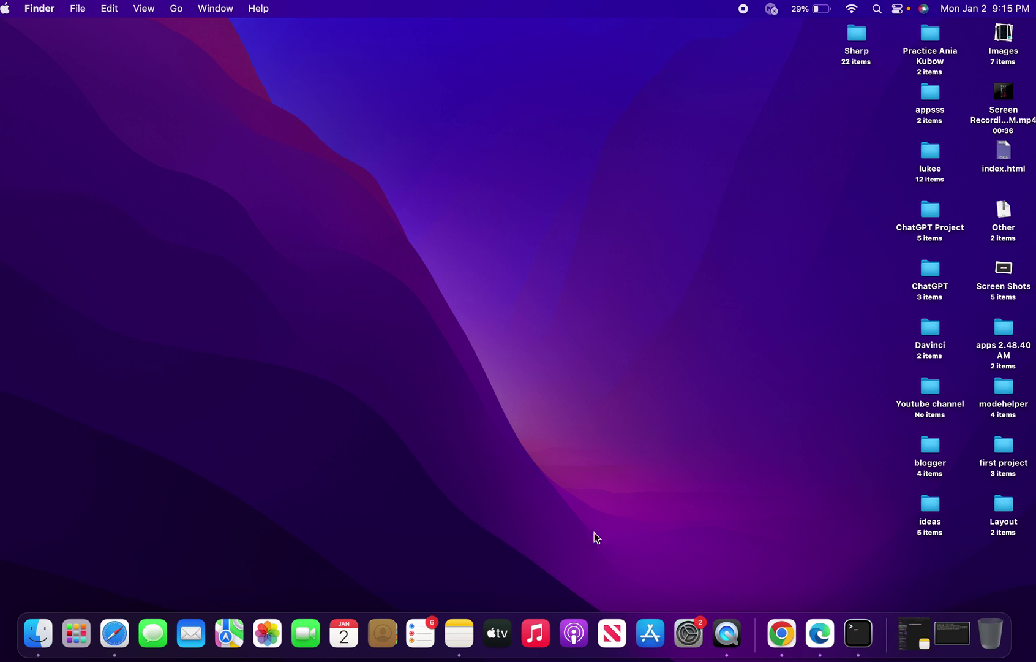
Switch to Terminal and check the System Integrity Protection status with csrutil status
left_click(858, 632)
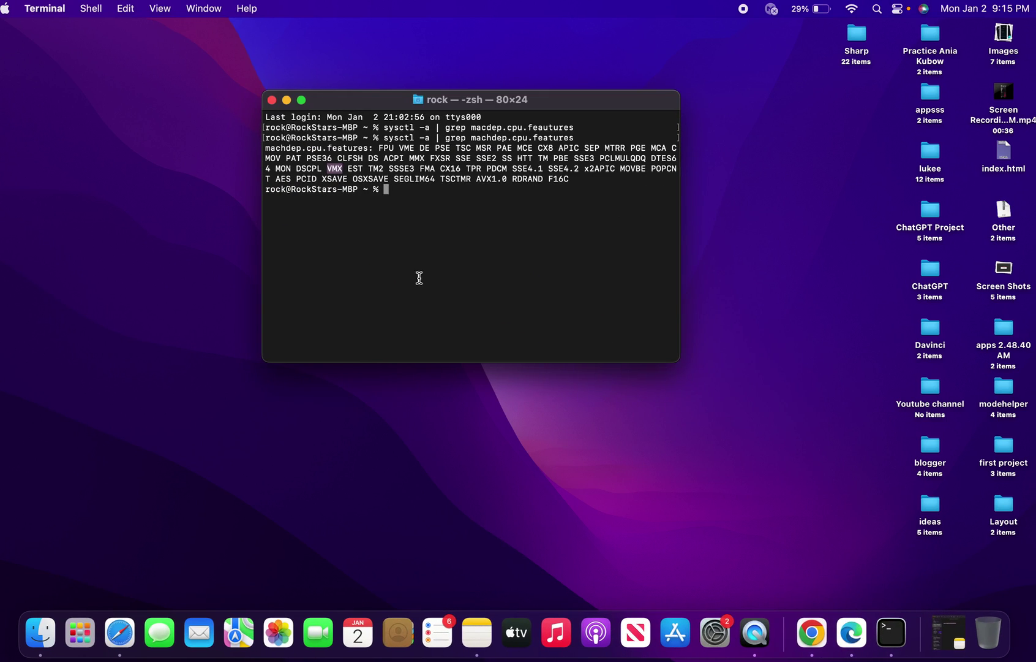
left_click(430, 196)
type("csrutil status")
key("Return")
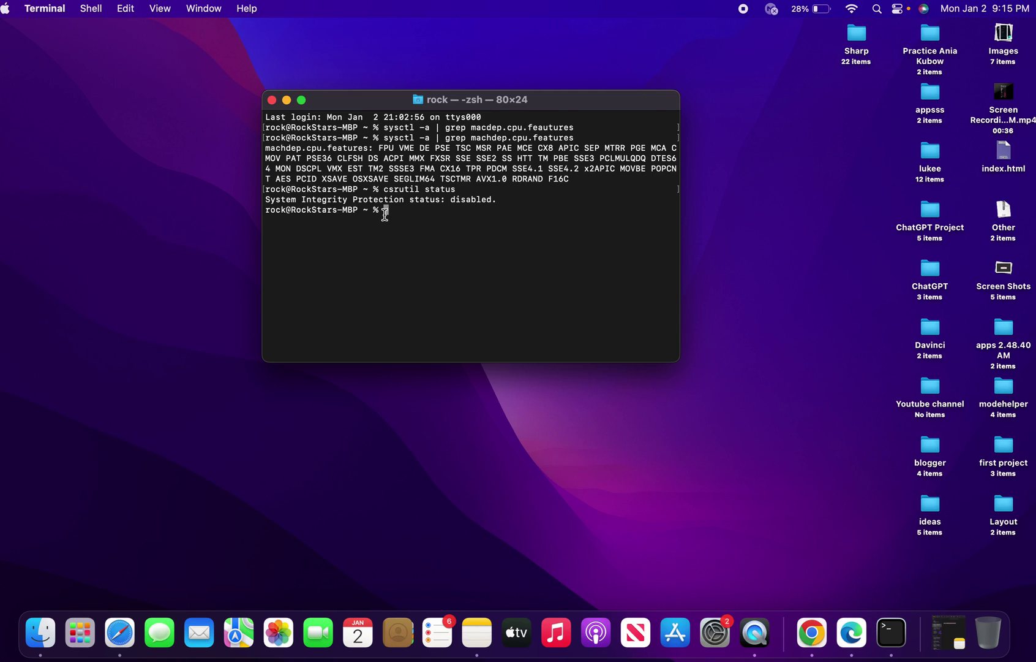
double_click(464, 200)
left_click(503, 201)
type("csrutil disble")
key("BackSpace")
key("BackSpace")
key("BackSpace")
key("BackSpace")
key("BackSpace")
key("BackSpace")
key("BackSpace")
key("BackSpace")
key("BackSpace")
key("BackSpace")
key("BackSpace")
key("BackSpace")
key("BackSpace")
key("BackSpace")
type("virtualization")
key("BackSpace")
key("BackSpace")
key("BackSpace")
key("BackSpace")
key("BackSpace")
key("BackSpace")
key("BackSpace")
key("BackSpace")
key("BackSpace")
key("BackSpace")
key("BackSpace")
key("BackSpace")
key("BackSpace")
key("BackSpace")
key("BackSpace")
Run sysctl -a | grep machdep.cpu.features and look for the VMX flag in the output
type("sysctl -a | grep machdep.cpu.feature")
key("Return")
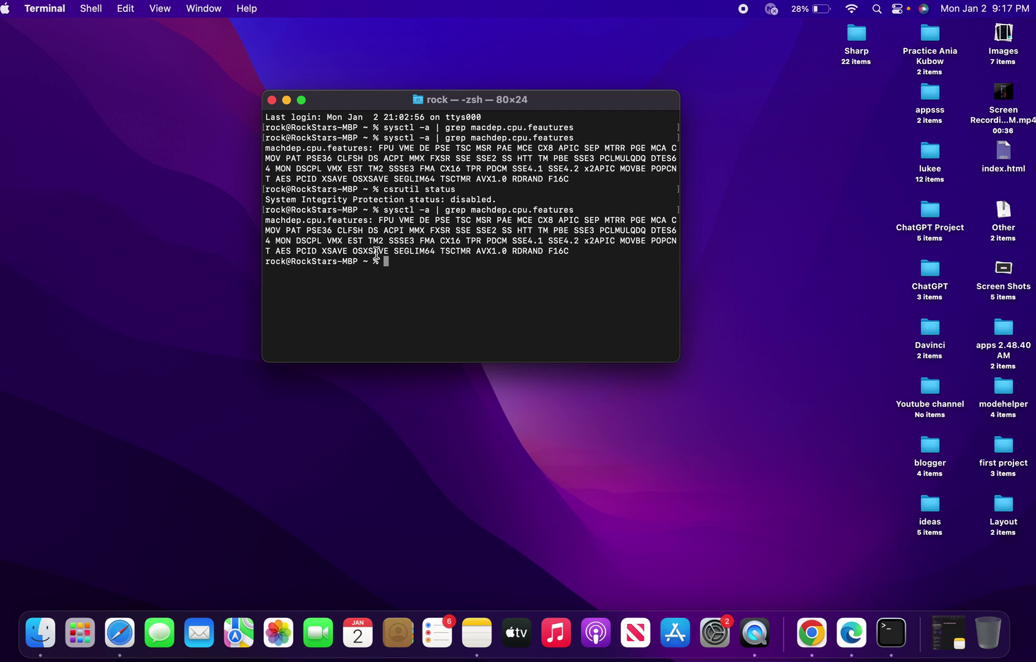
double_click(334, 242)
left_click(411, 259)
Write "virtualization" at the Terminal prompt without running it, and minimize the Terminal window
type("virtualization")
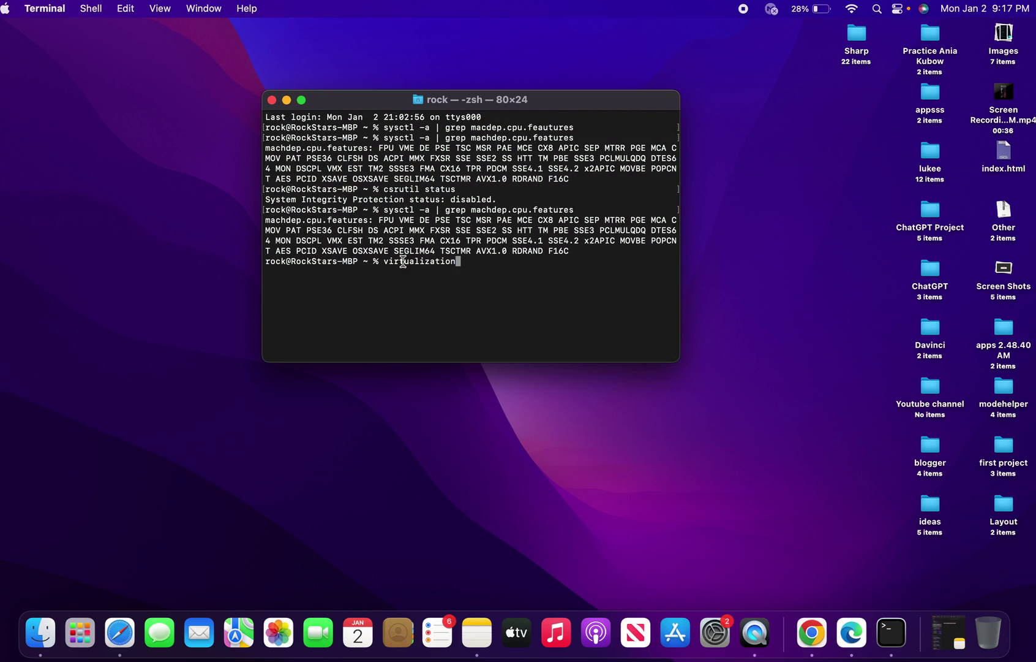
left_click_drag(459, 262, 380, 263)
left_click(467, 262)
left_click(287, 101)
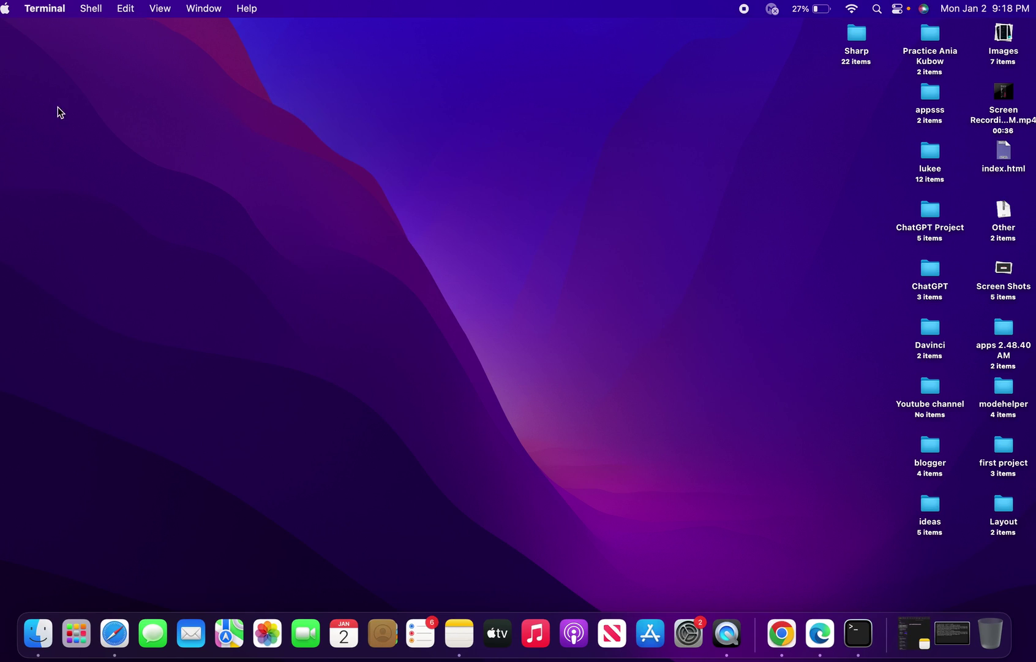
Examine the Security section of Privacy & Security in System Settings, including the allowed app download sources, and close System Settings
left_click(6, 8)
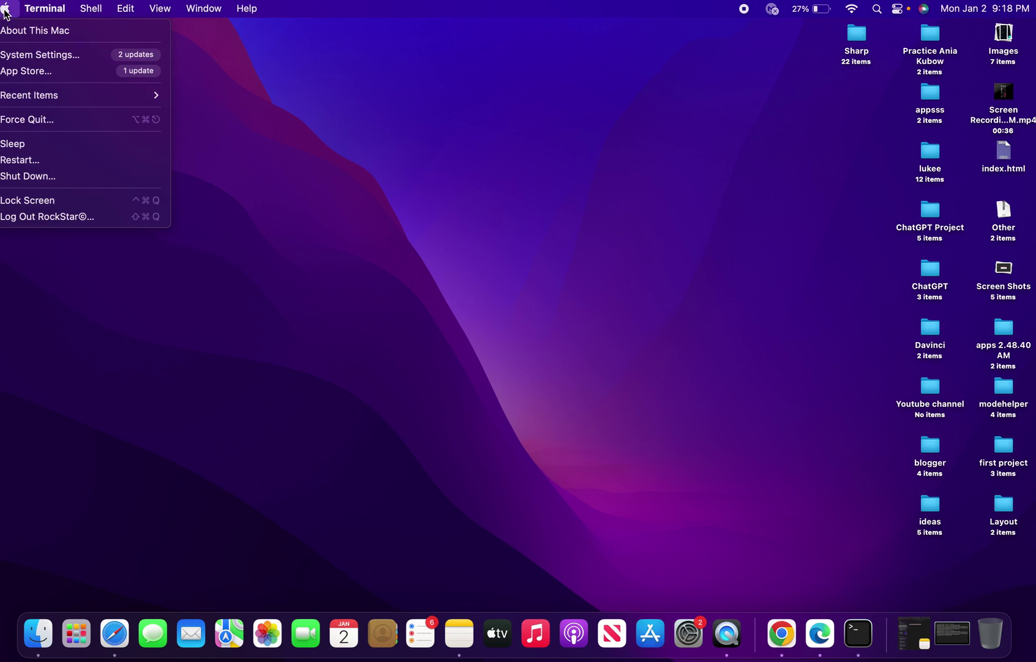
left_click(24, 60)
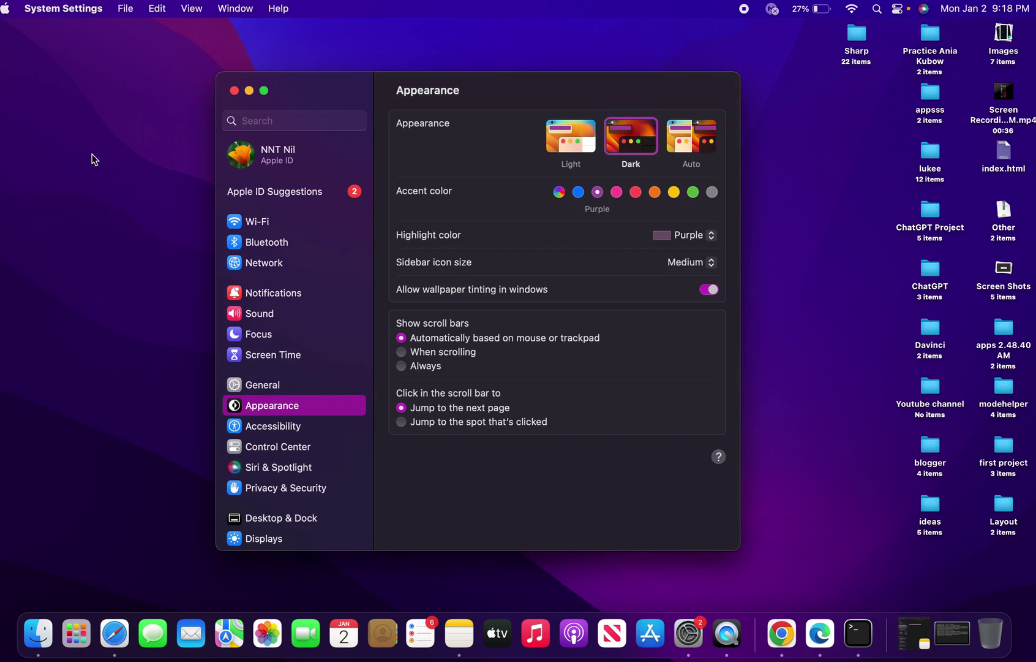
scroll(294, 454, "down", 1)
scroll(293, 455, "down", 3)
left_click(274, 426)
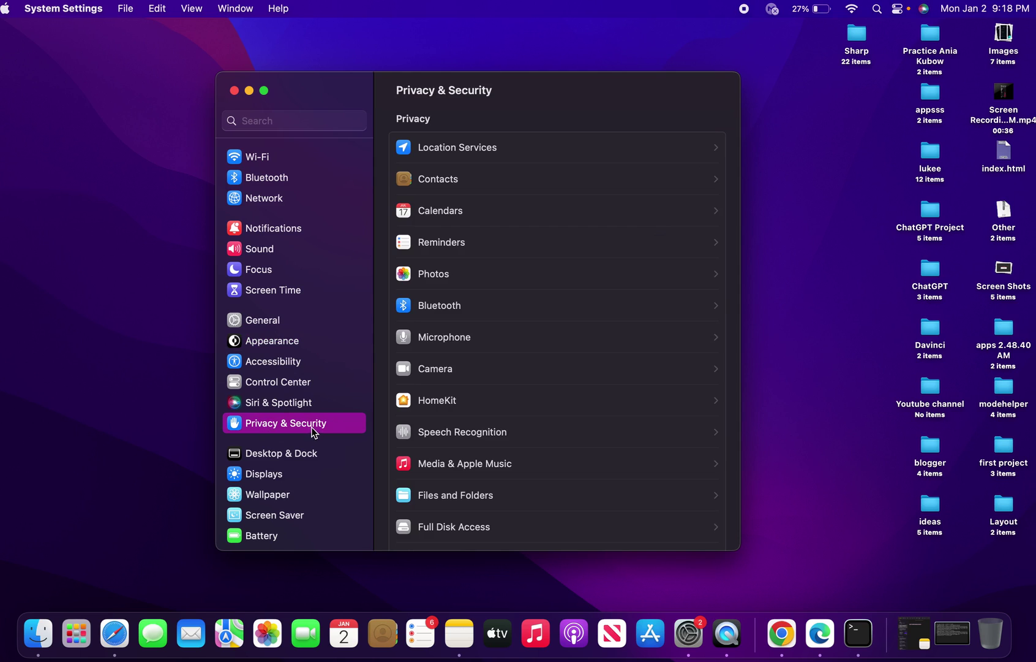
scroll(469, 372, "down", 7)
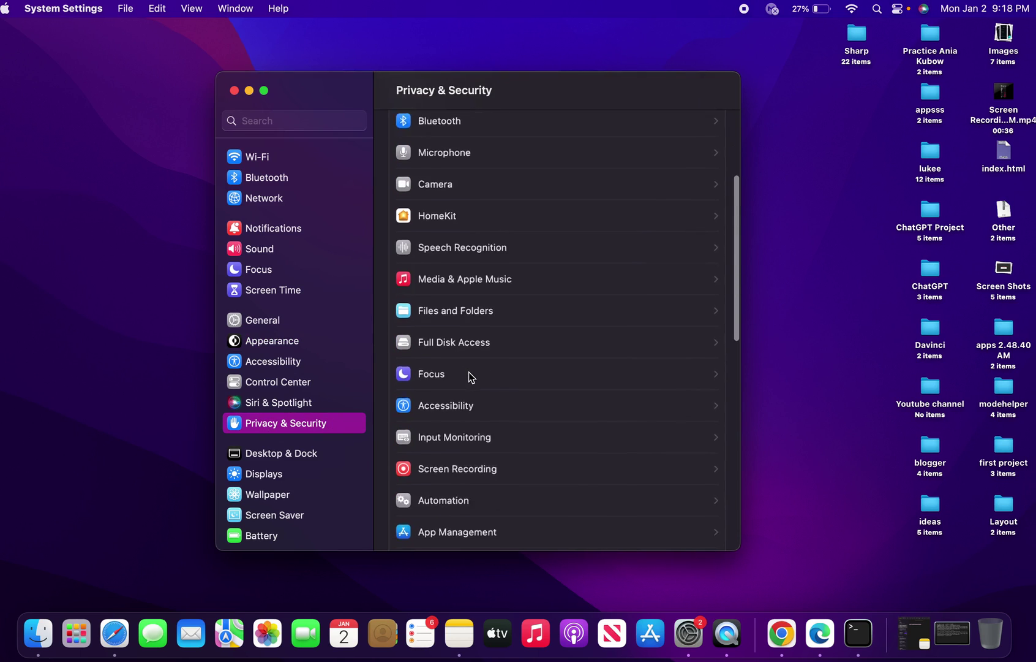
scroll(468, 372, "down", 7)
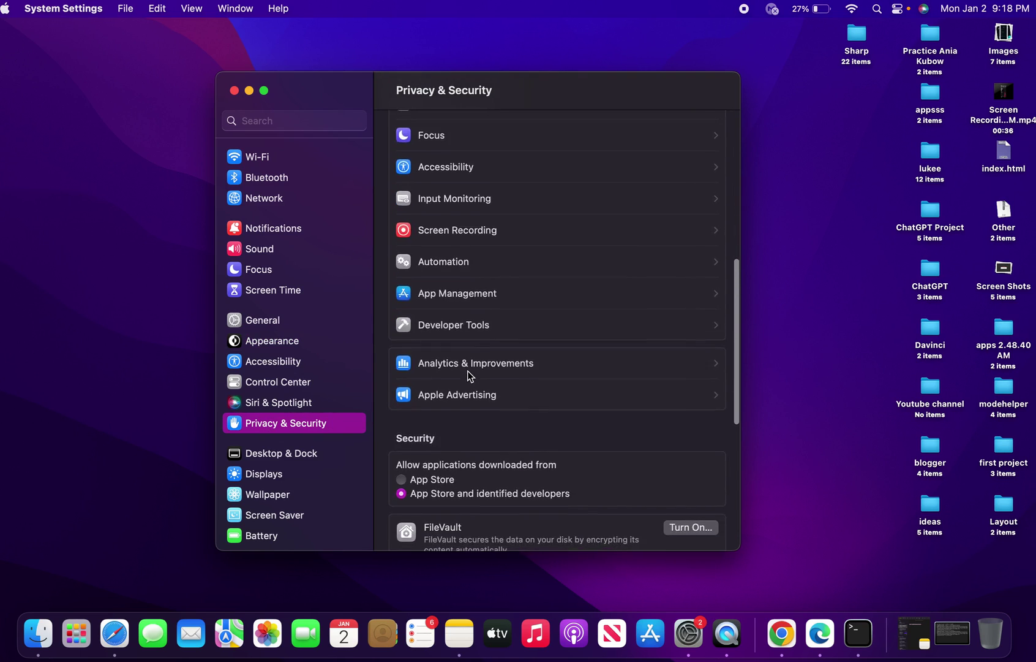
scroll(469, 372, "down", 5)
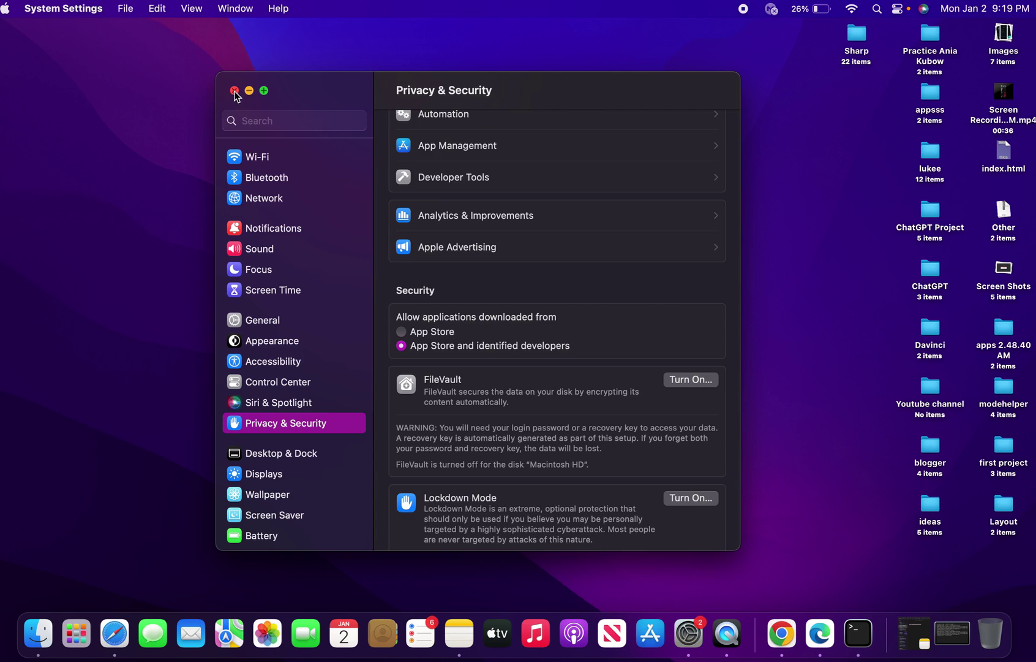
left_click(235, 92)
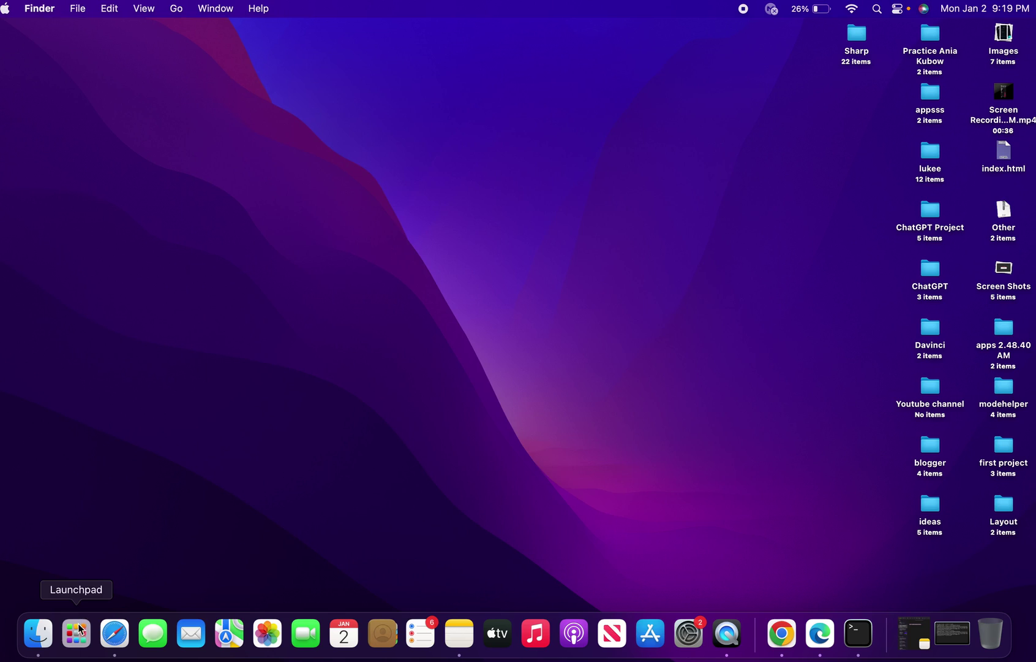
Launch NoxAppPlayer and load google.com in its built-in browser
left_click(77, 641)
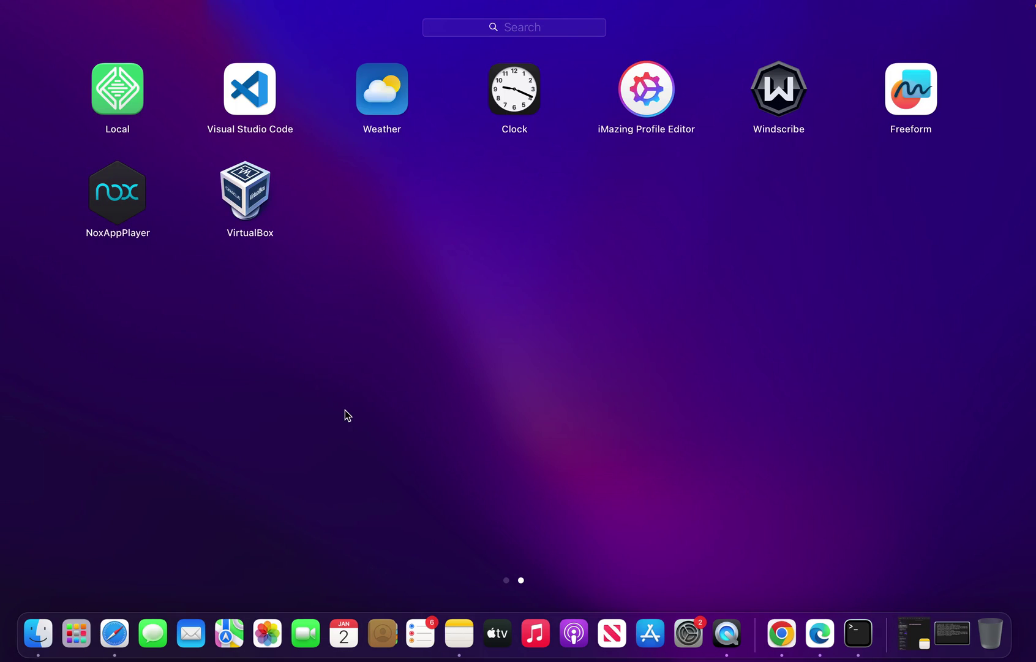
left_click(120, 206)
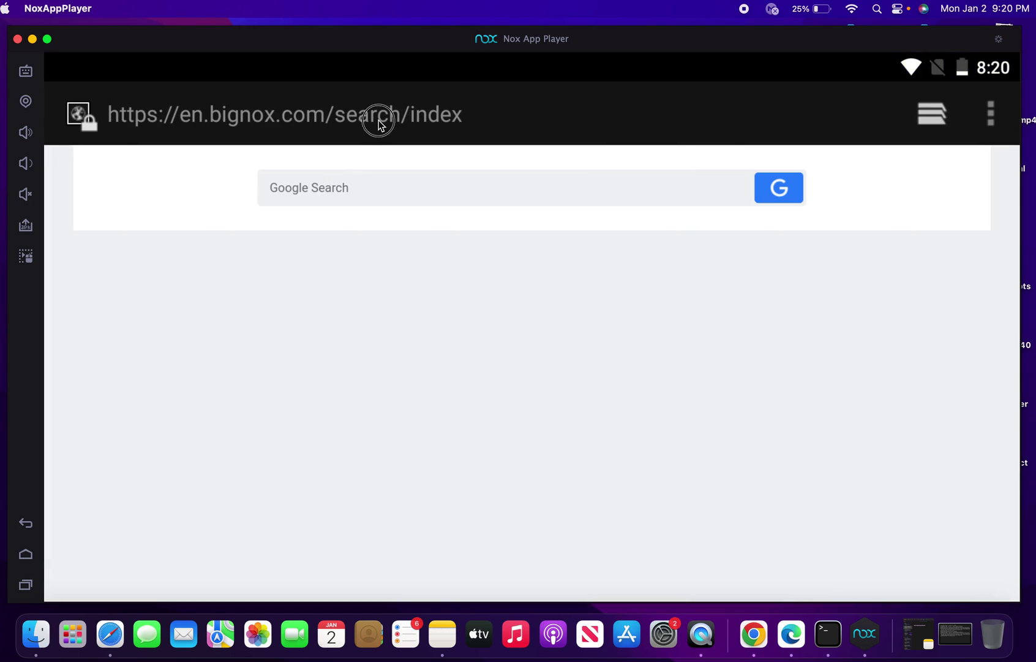
left_click(379, 121)
type("google.com")
key("Return")
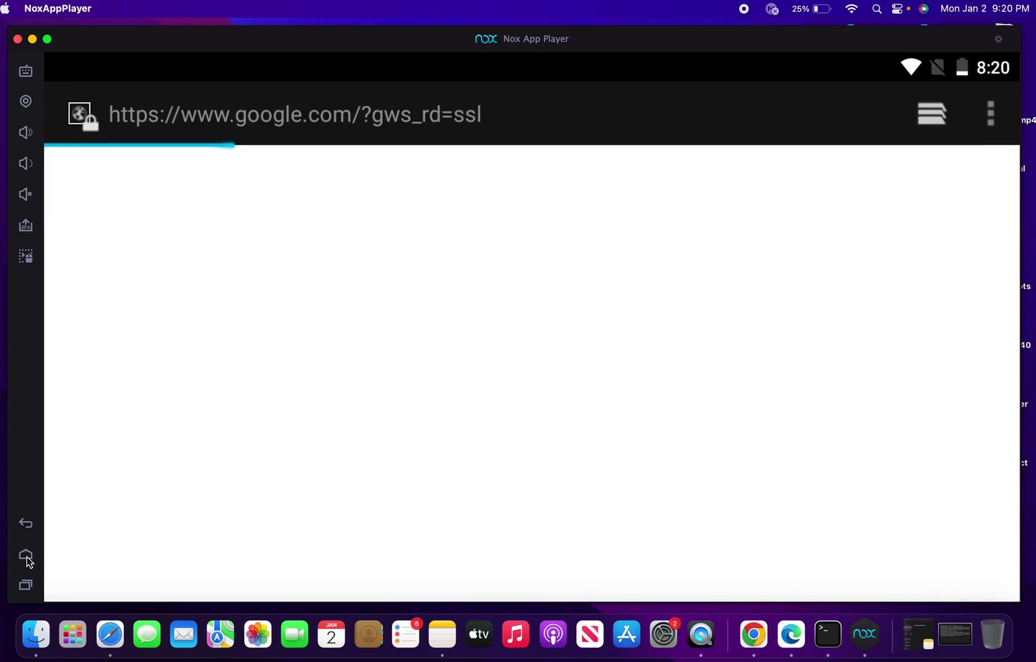
left_click(26, 555)
left_click(180, 225)
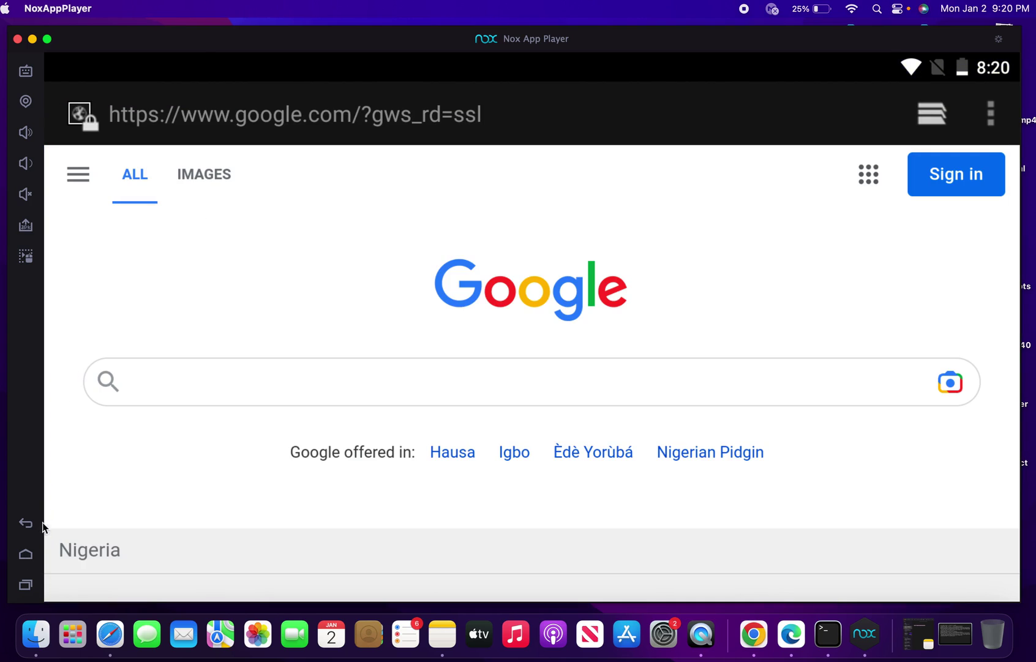
Open the Nox App Center, try its games and apps search, and return to the Nox home screen
left_click(25, 554)
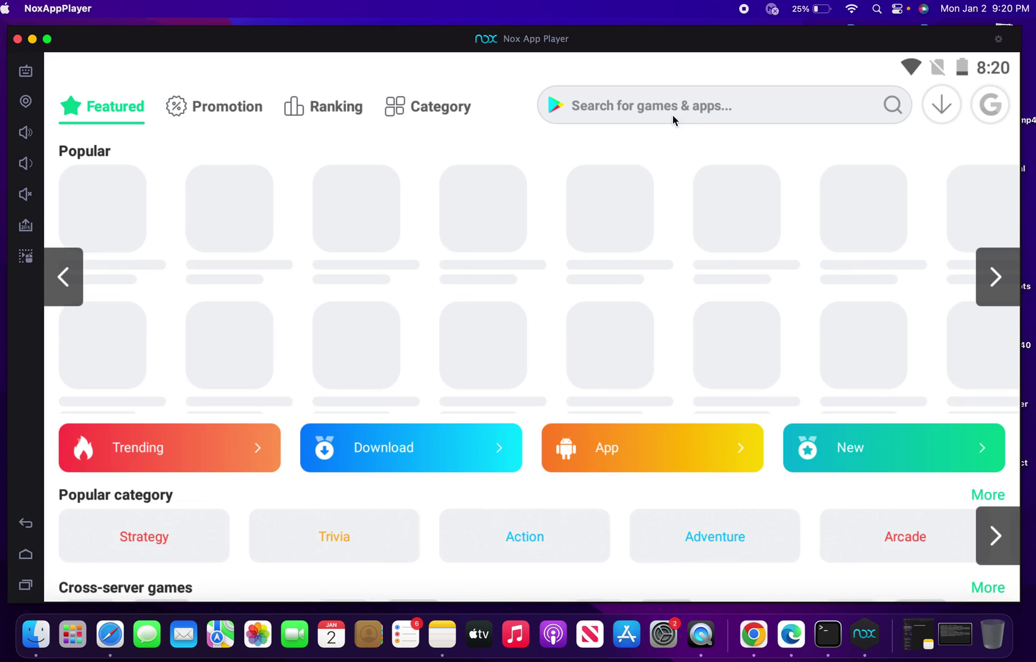
left_click(686, 109)
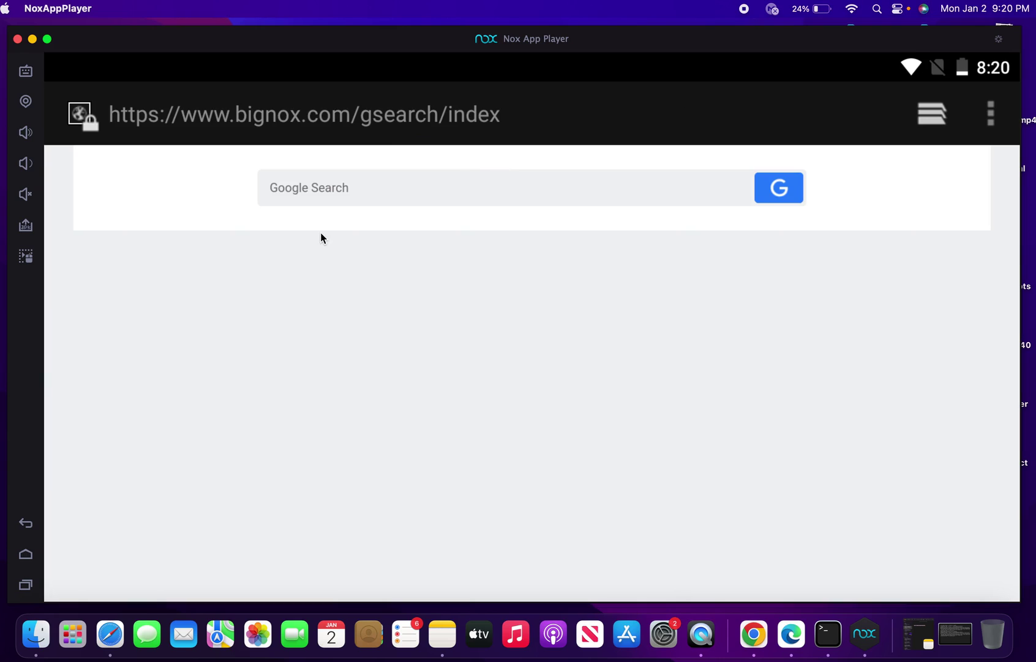
left_click(26, 556)
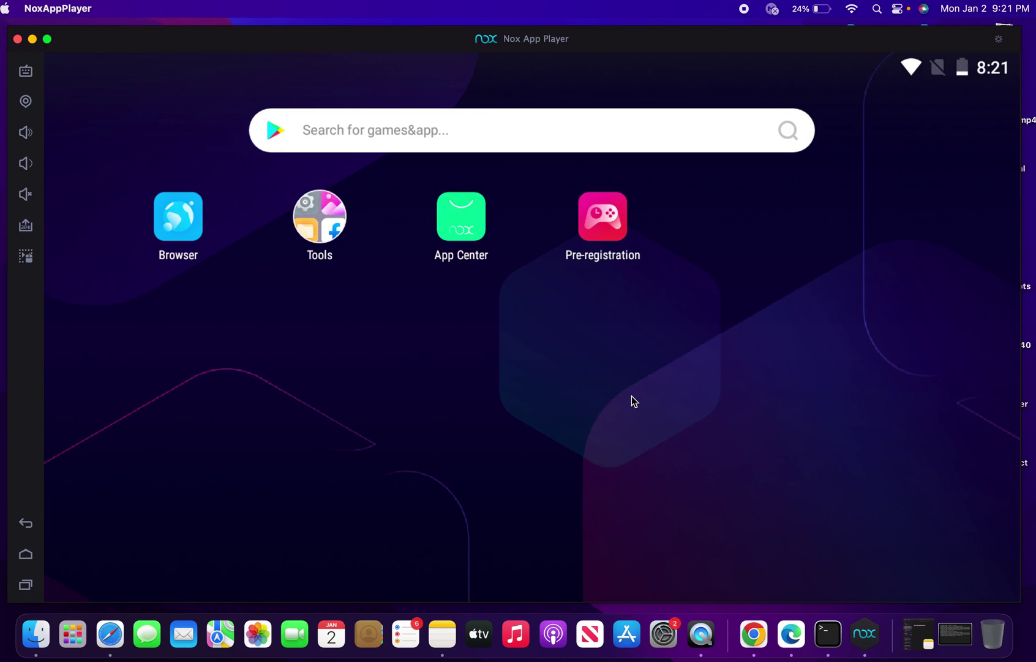
Open the Facebook Lite app from the Tools folder, try its login fields, and return to the Nox home screen
left_click(339, 216)
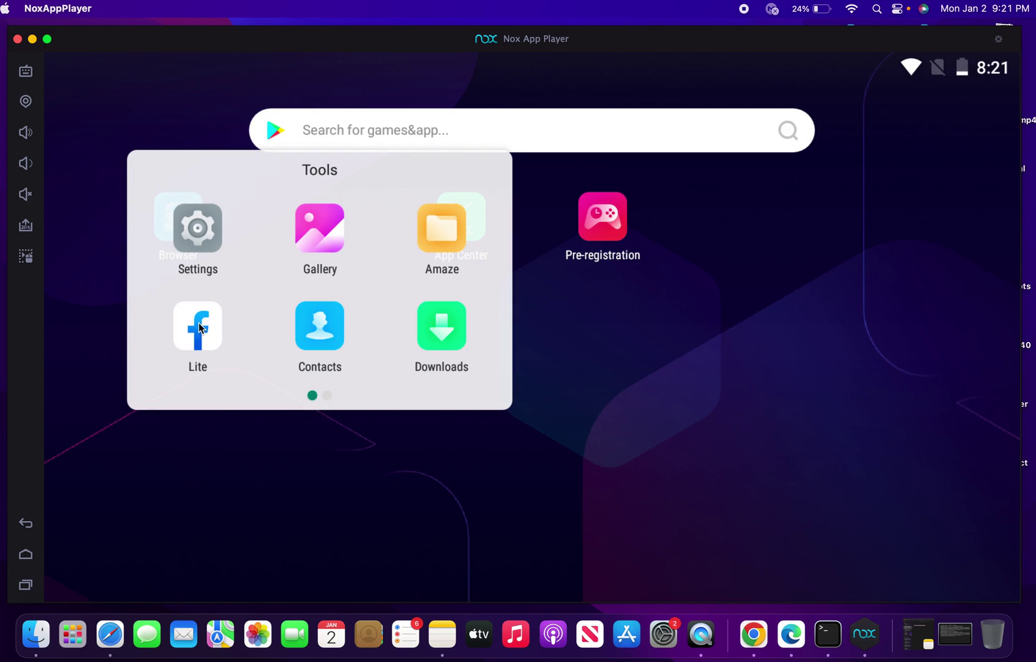
left_click(201, 325)
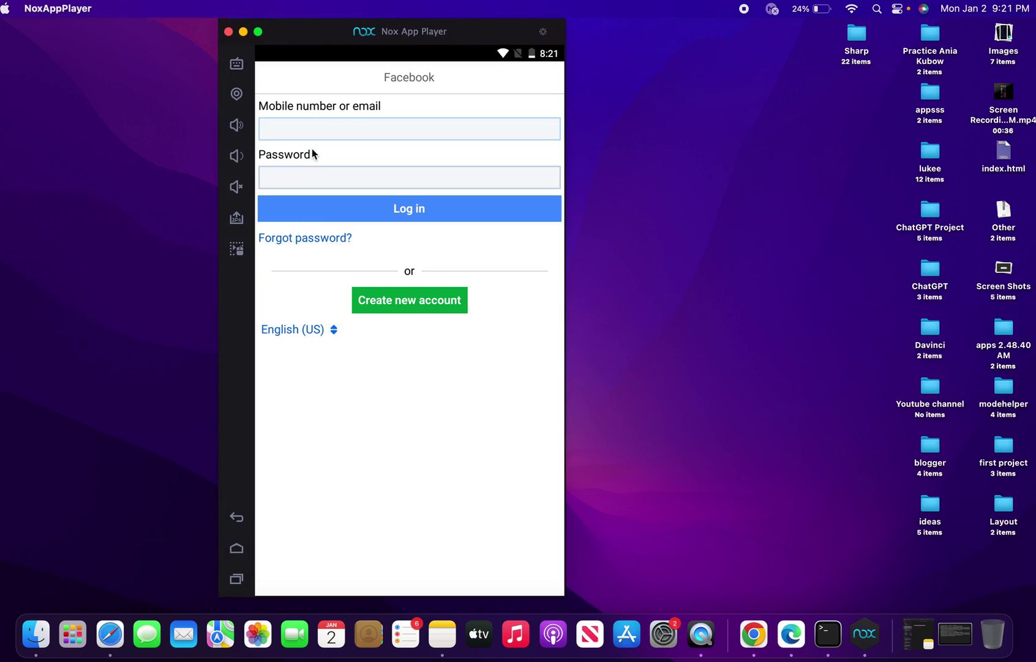
left_click(336, 127)
left_click(315, 188)
left_click(300, 129)
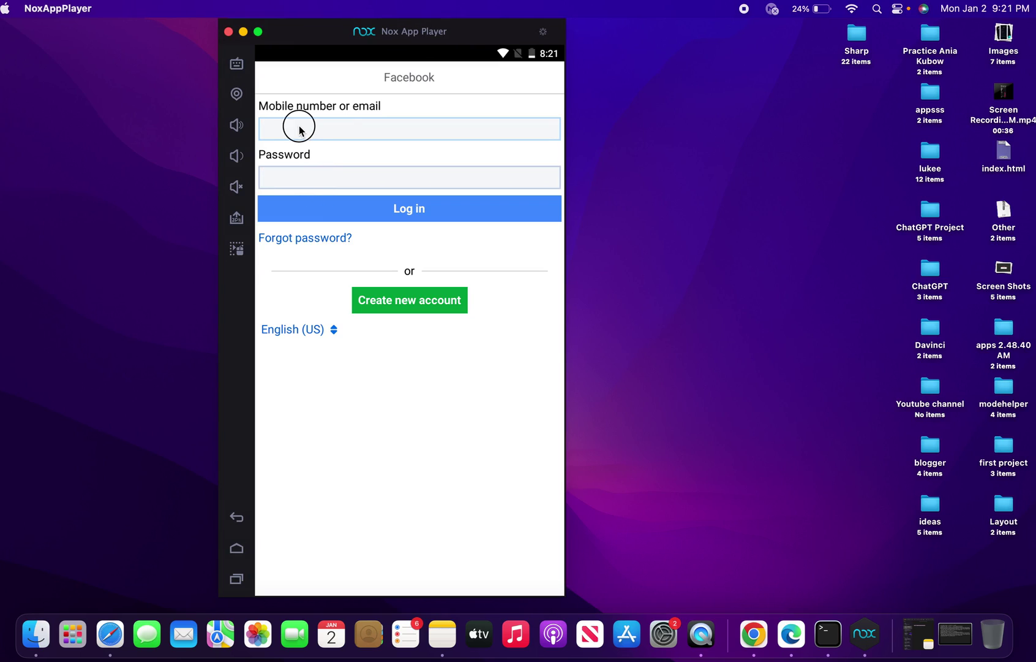
left_click(236, 551)
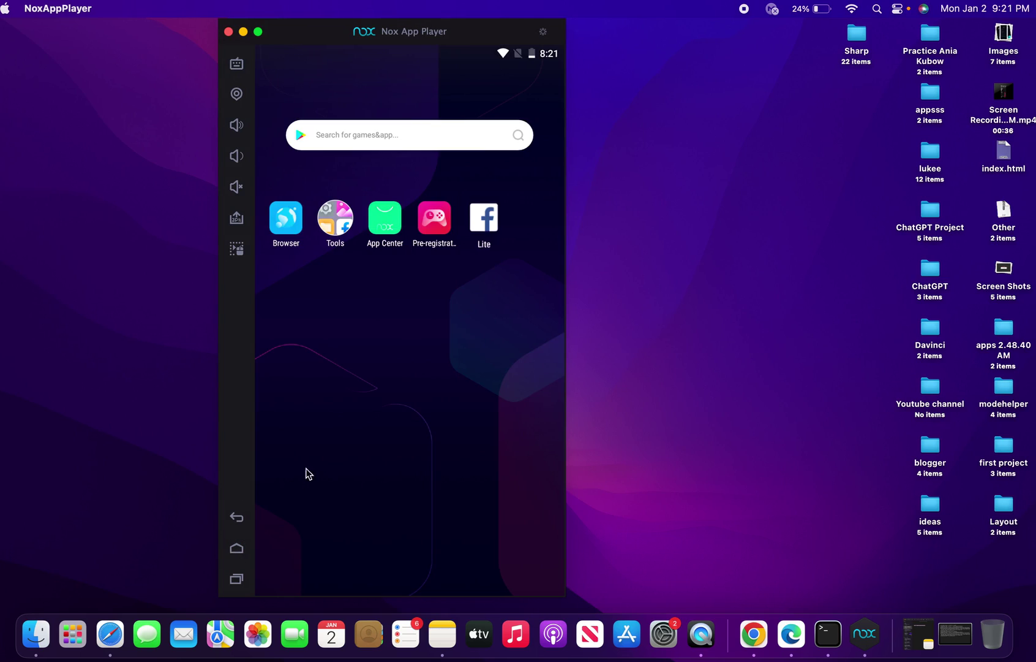